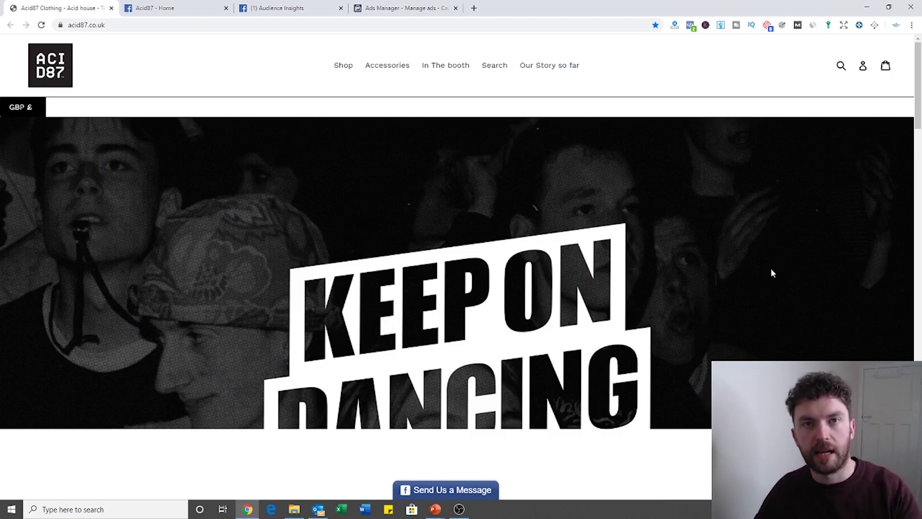
Step: Open the Acid87 page's Page transparency summary, confirm it runs no ads, and close it
click(200, 12)
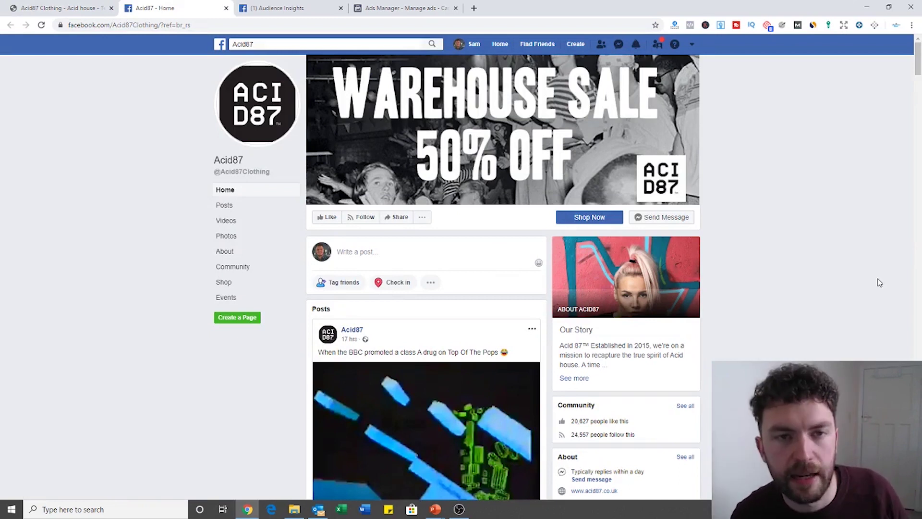
scroll(871, 286, down, 2)
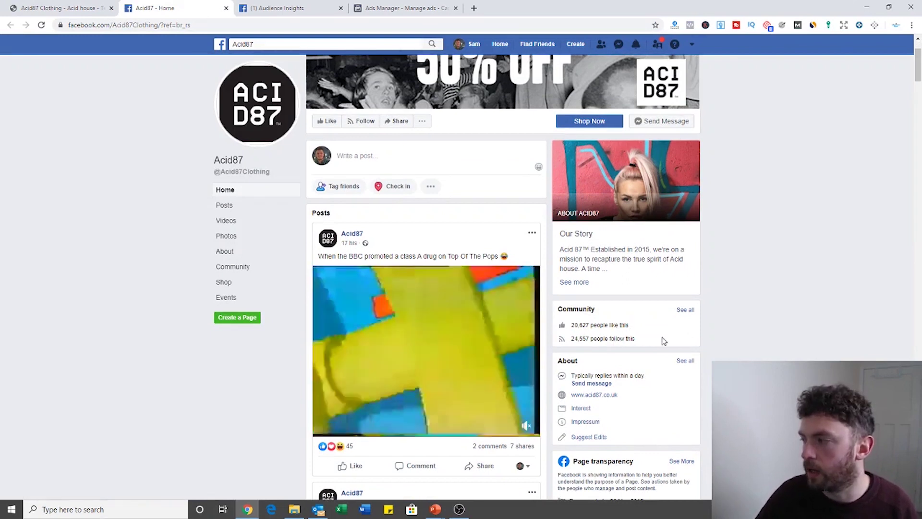
scroll(663, 341, down, 9)
scroll(643, 299, up, 7)
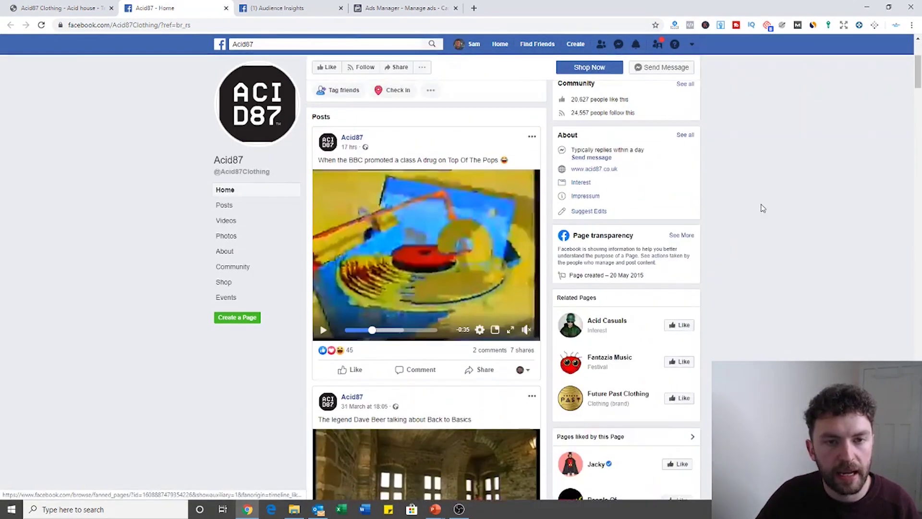
scroll(762, 208, up, 2)
scroll(701, 336, down, 2)
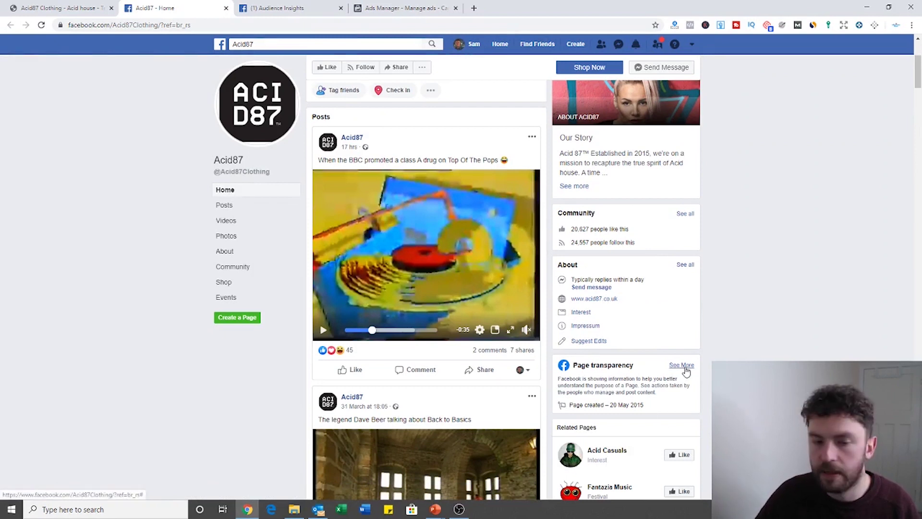
click(684, 367)
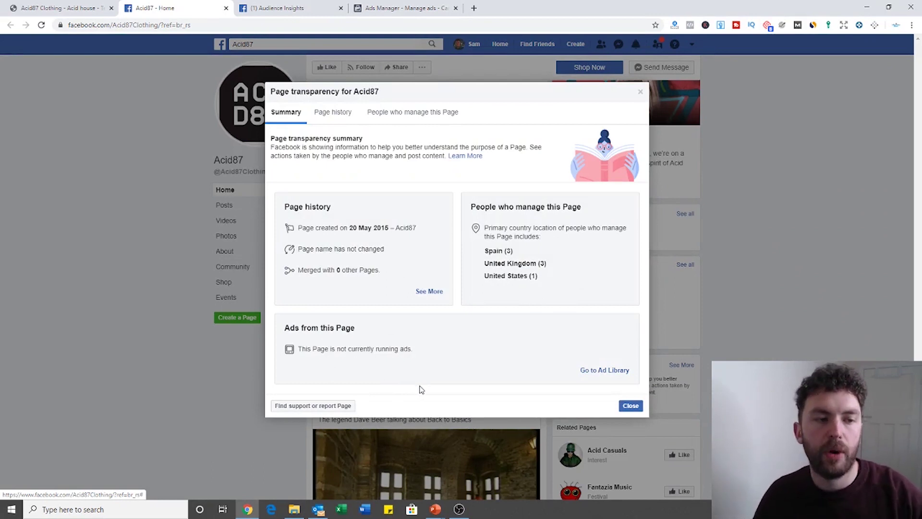
click(640, 407)
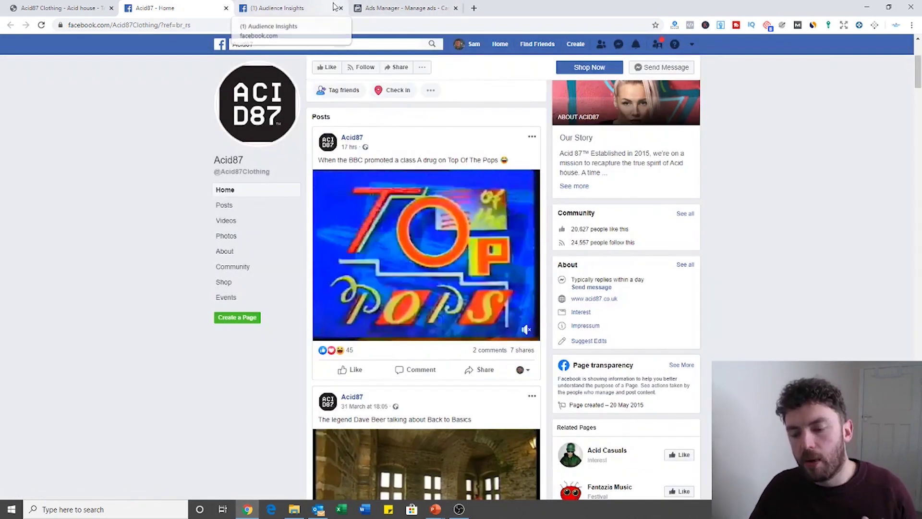
Step: Add Acid house as an interest to the UK audience and view its Demographics
click(320, 8)
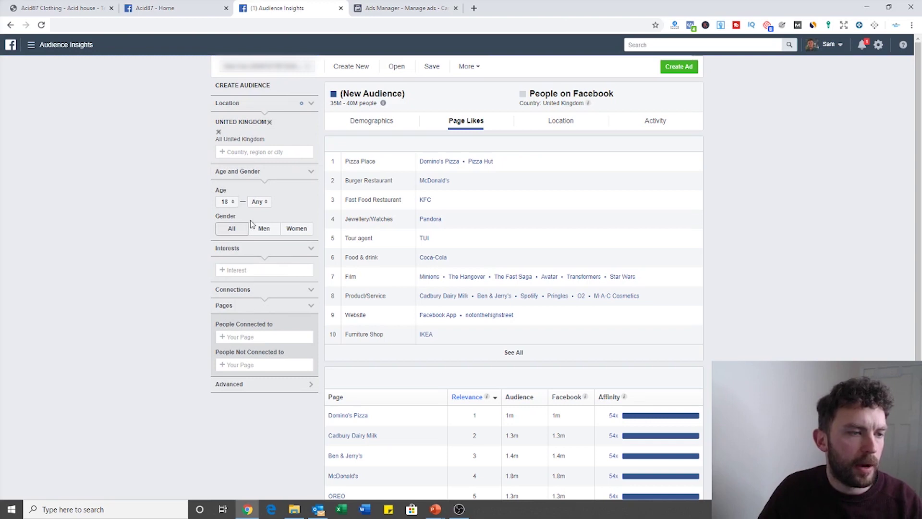
click(236, 272)
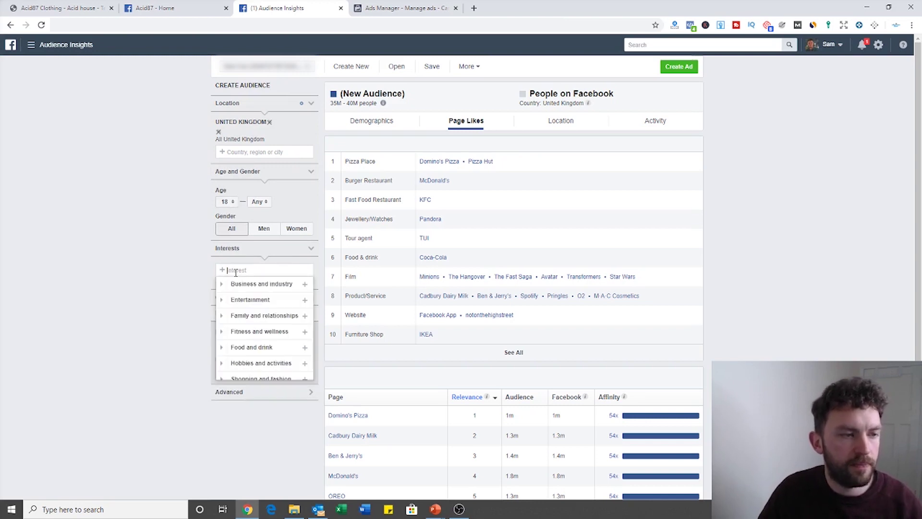
text(acid house)
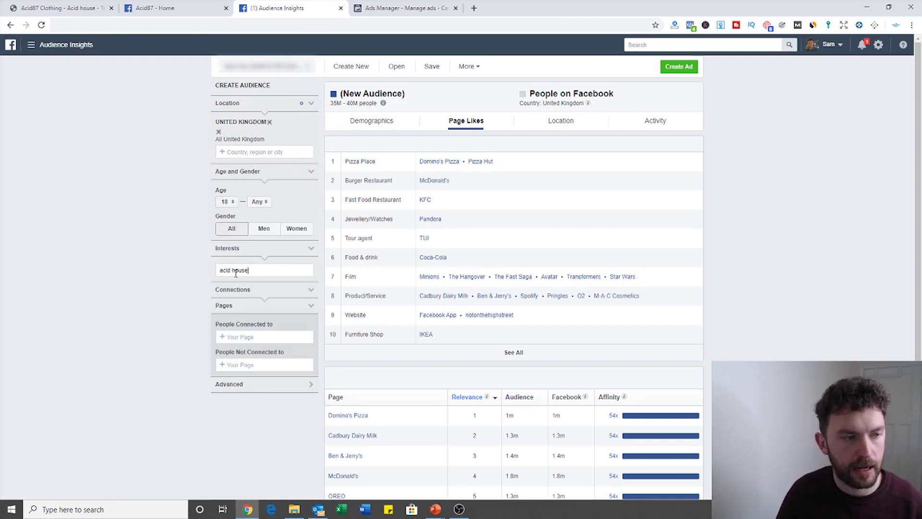
click(232, 284)
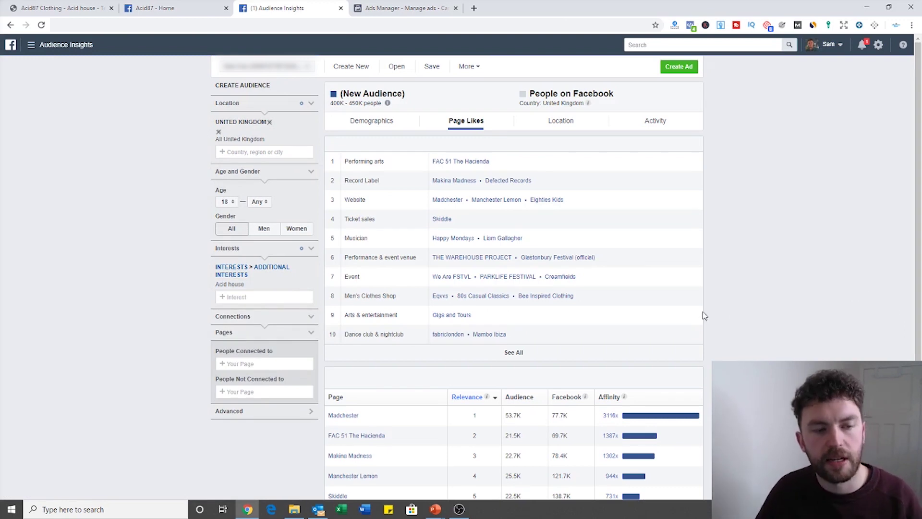
click(385, 124)
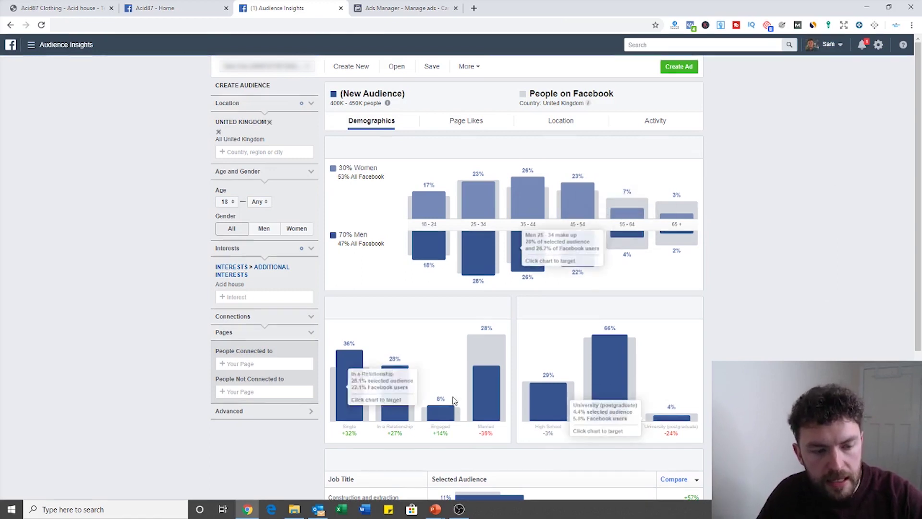
Step: Review the Acid house audience's Page Likes, led by Madchester and FAC 51 The Hacienda
scroll(432, 336, down, 4)
scroll(496, 398, up, 4)
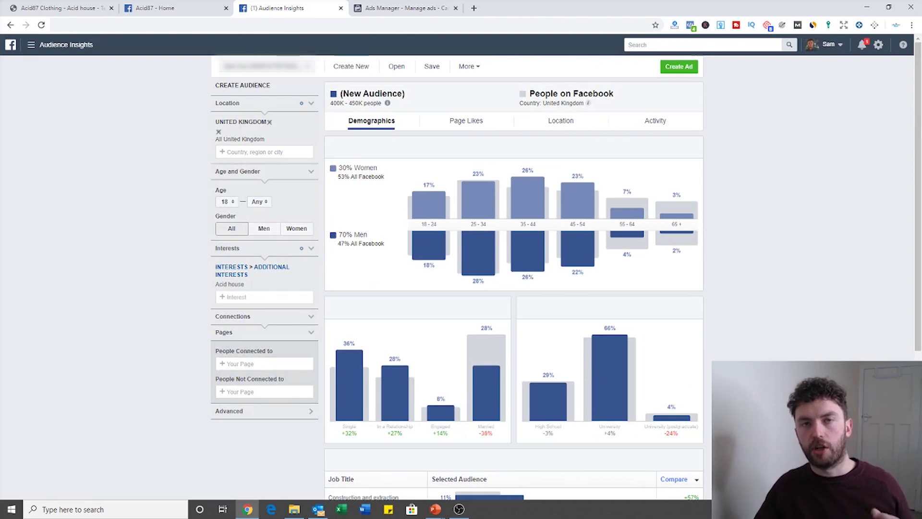
click(462, 122)
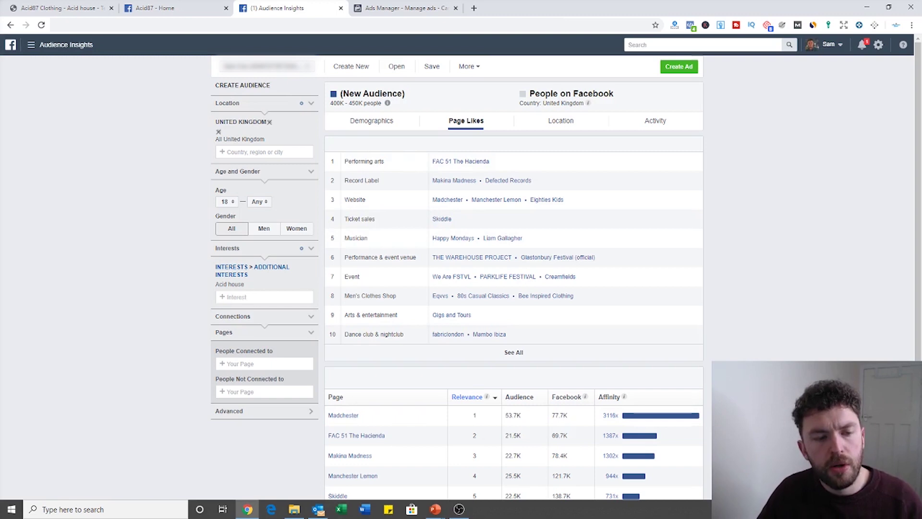
scroll(596, 488, down, 3)
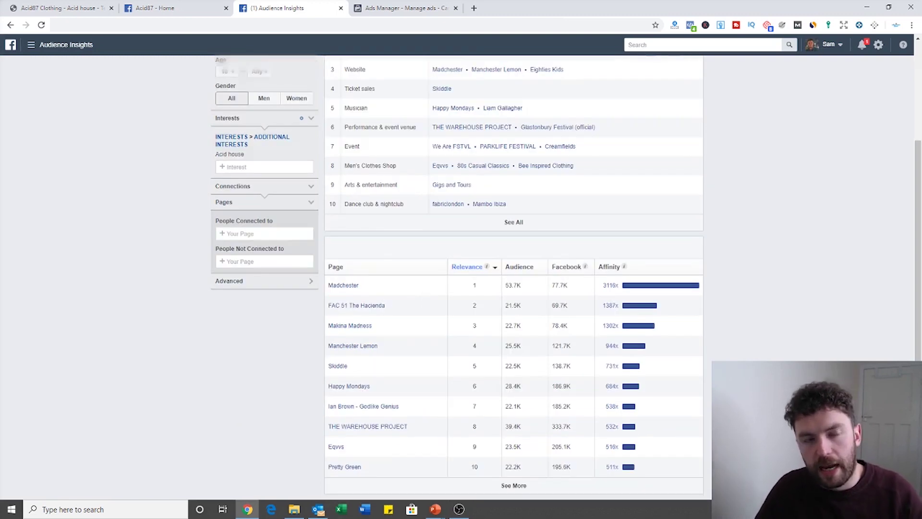
scroll(734, 336, up, 3)
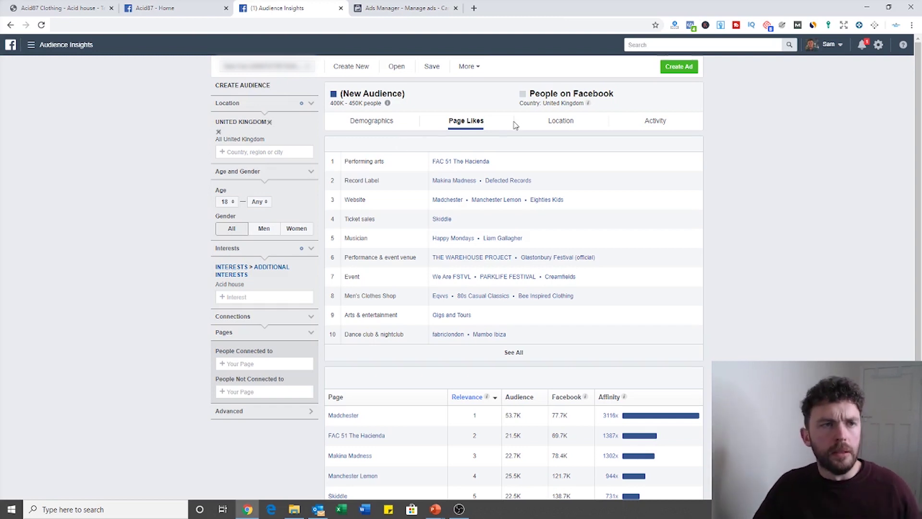
click(403, 9)
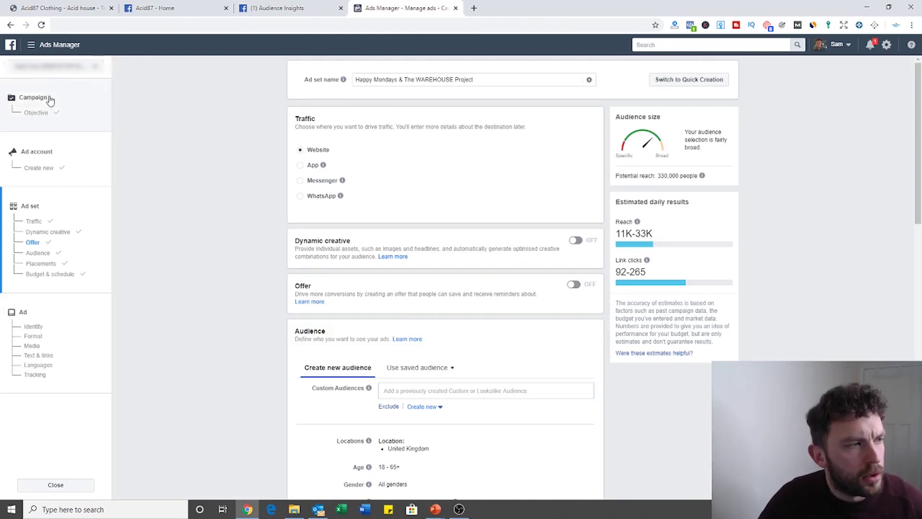
click(40, 116)
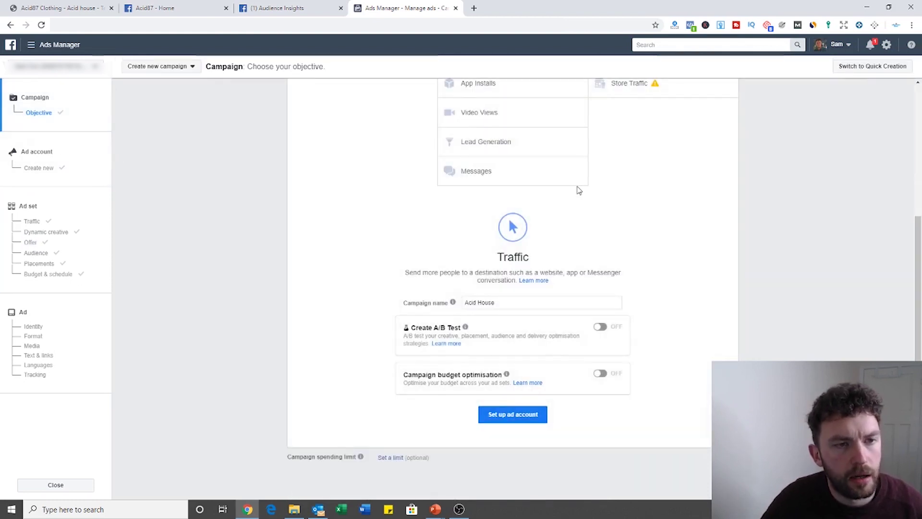
scroll(579, 190, up, 2)
scroll(651, 391, down, 2)
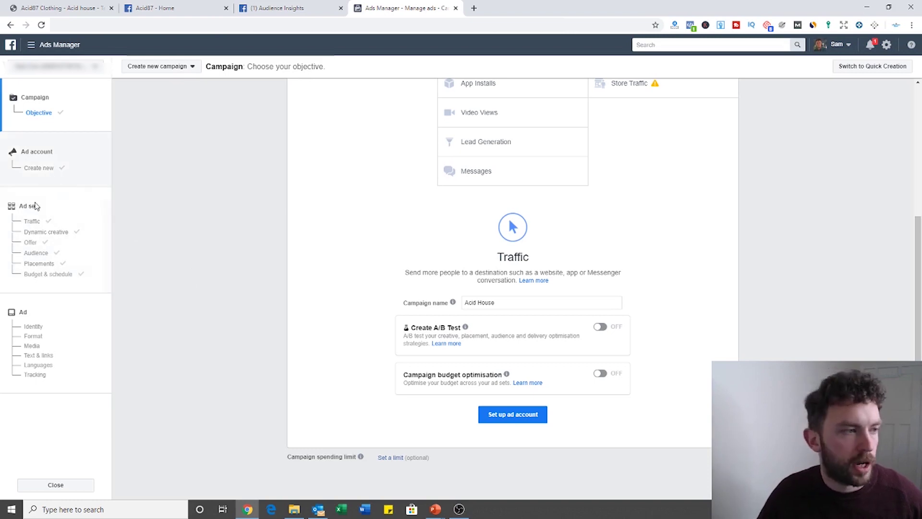
click(32, 221)
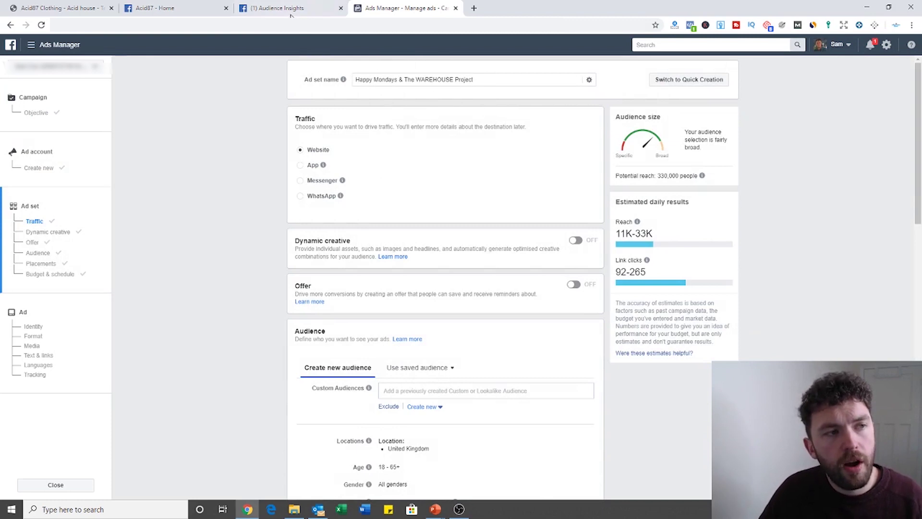
click(292, 13)
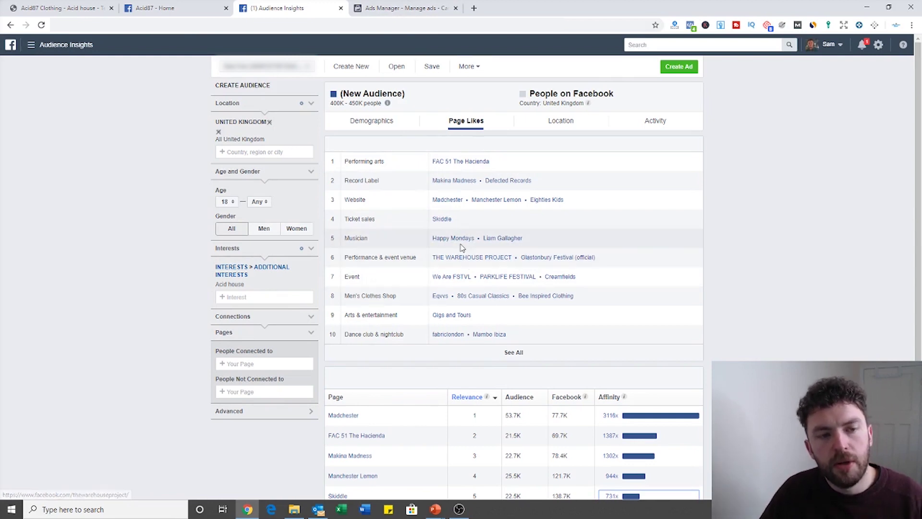
Step: Remove Happy Mondays from the ad set's detailed targeting and add it back
click(399, 7)
scroll(446, 344, down, 3)
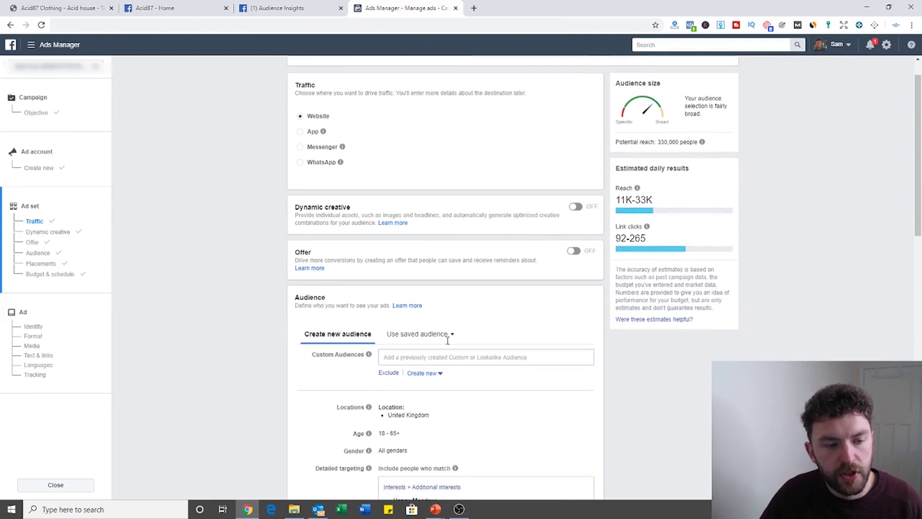
scroll(511, 387, down, 1)
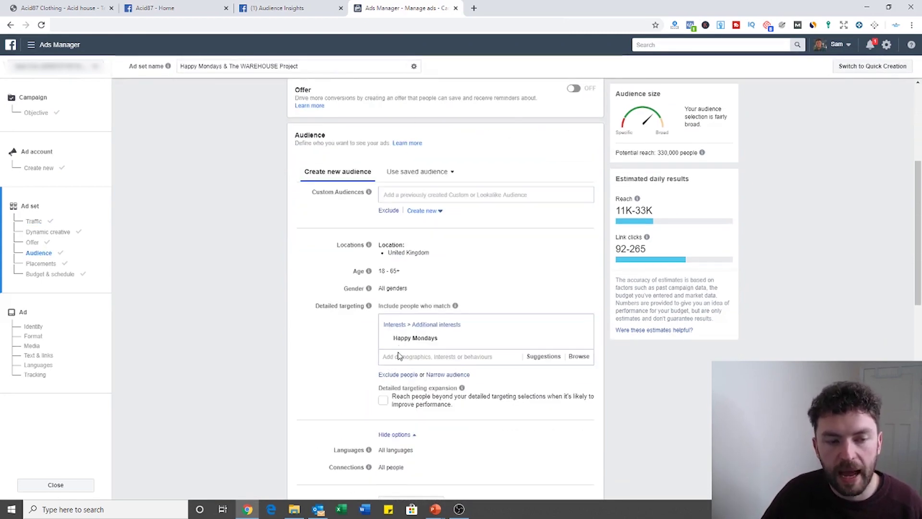
click(418, 357)
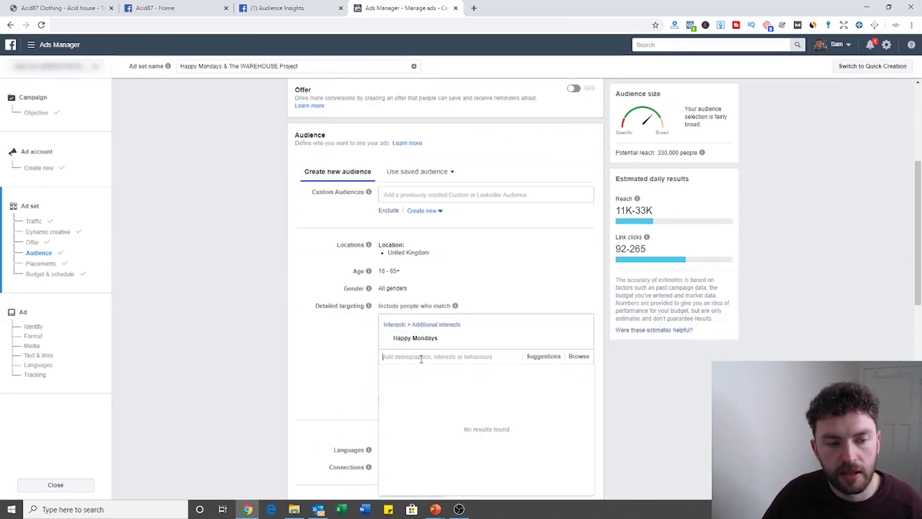
click(340, 351)
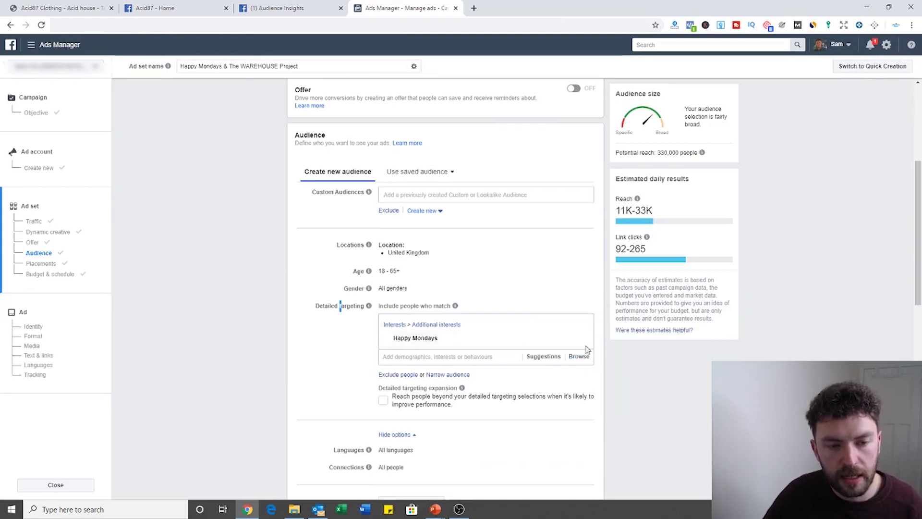
click(581, 338)
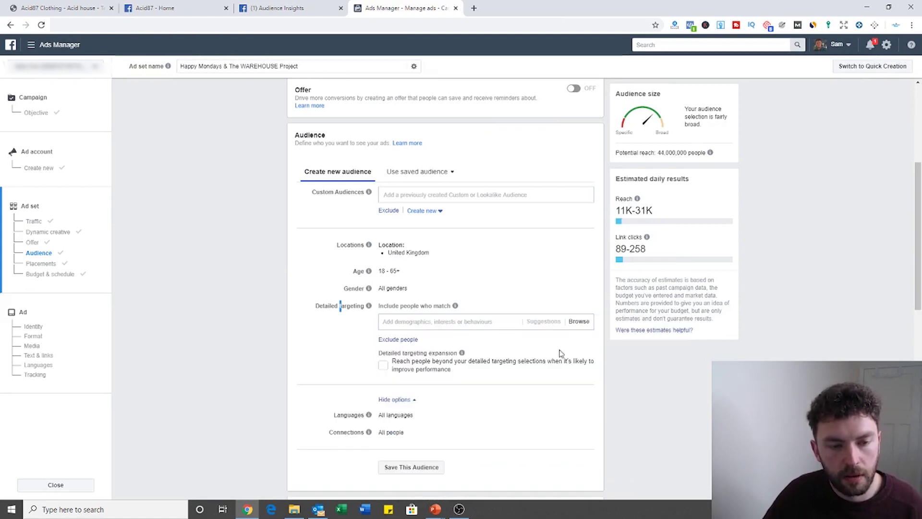
click(433, 320)
text(happy mondays)
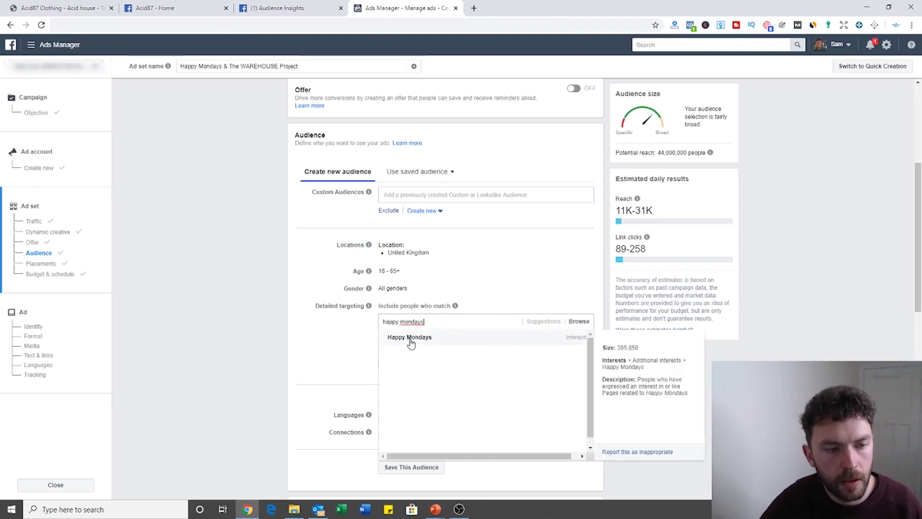
click(416, 341)
Step: Check the audience's age and gender breakdown in Audience Insights
scroll(381, 157, up, 2)
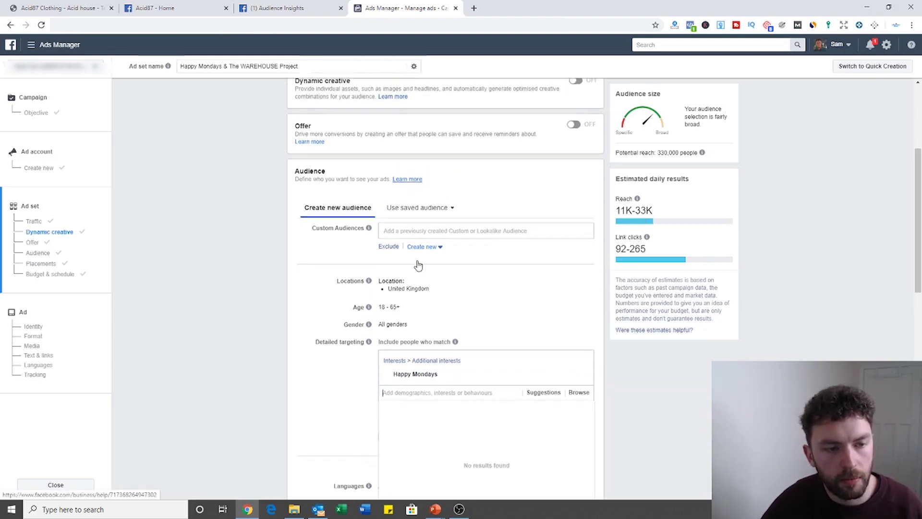
scroll(418, 264, down, 2)
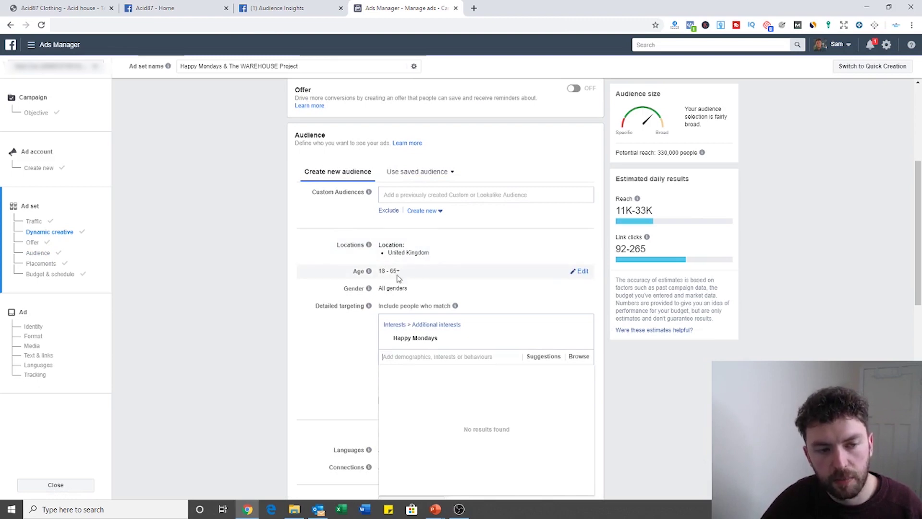
click(276, 9)
click(370, 120)
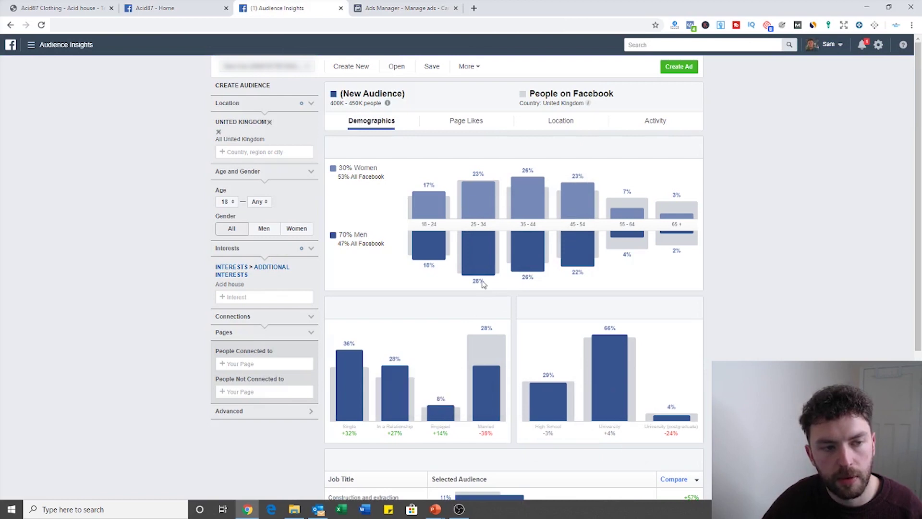
mouse_move(477, 233)
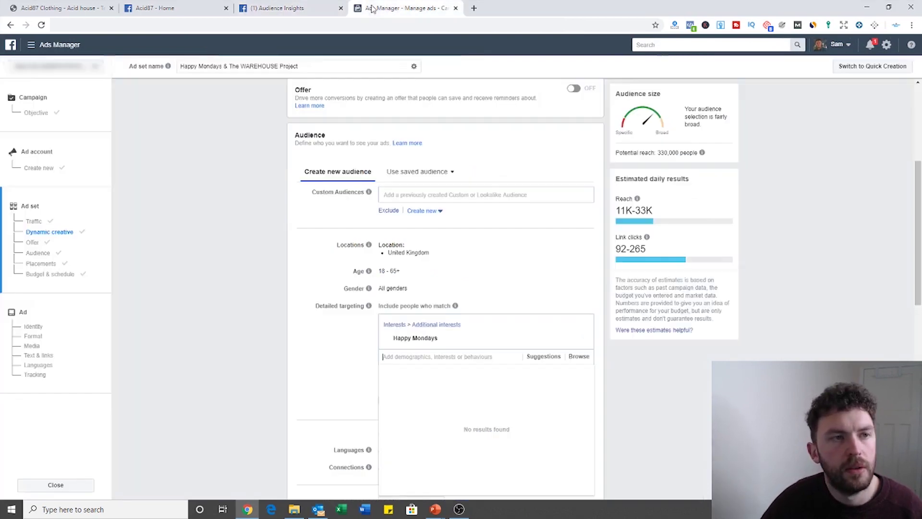
Step: Add The Warehouse Project as a second interest, bringing potential reach to 740,000
click(384, 8)
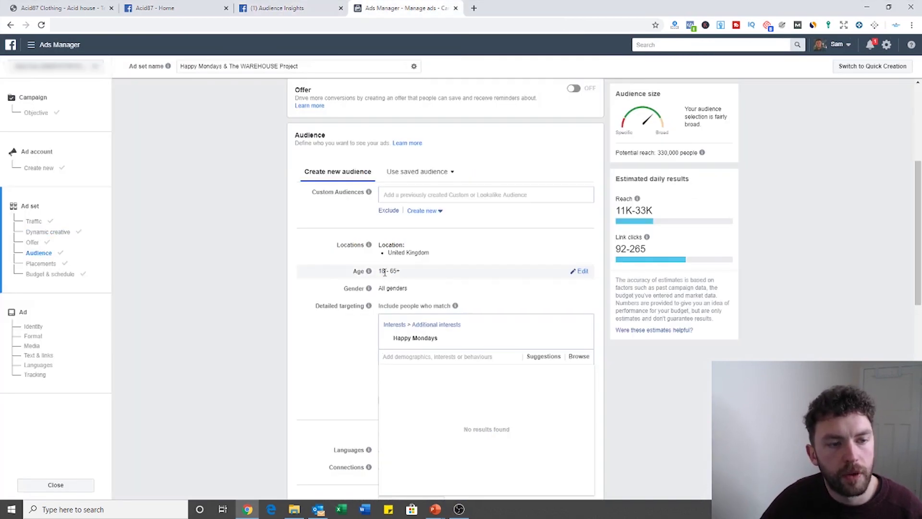
click(363, 372)
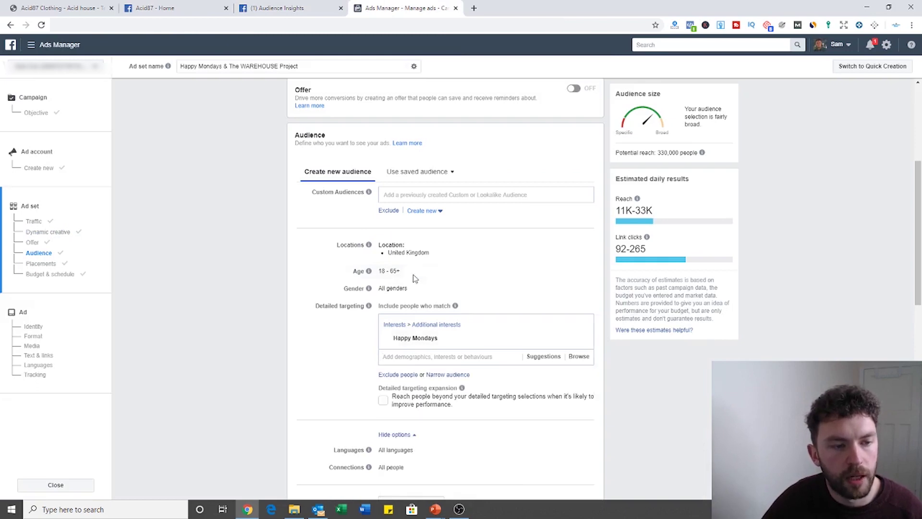
click(423, 359)
text(the warehouse por)
key(BackSpace)
key(BackSpace)
text(roject)
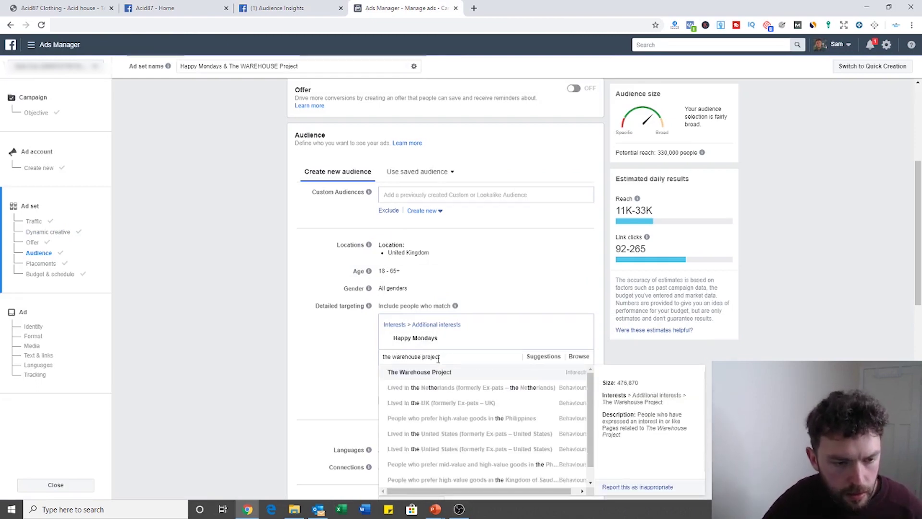
click(423, 373)
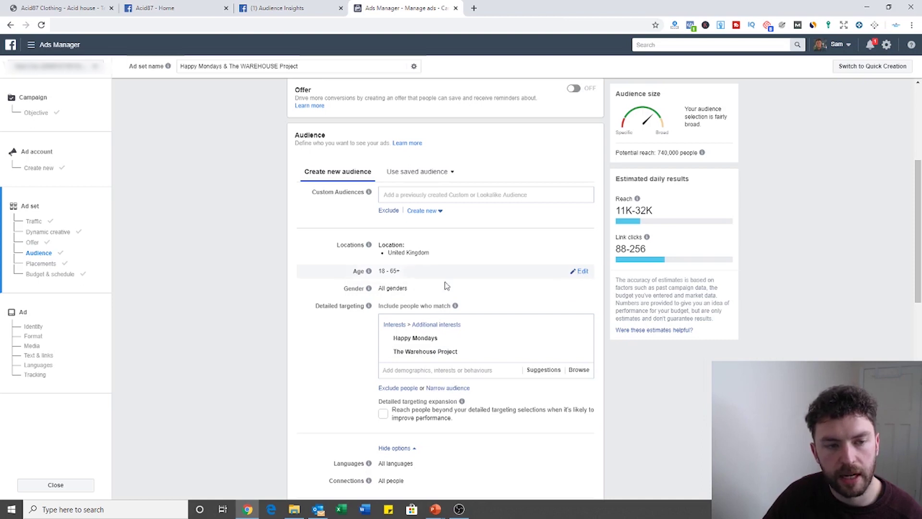
Step: Set the ad set's age range to 18–34
click(580, 271)
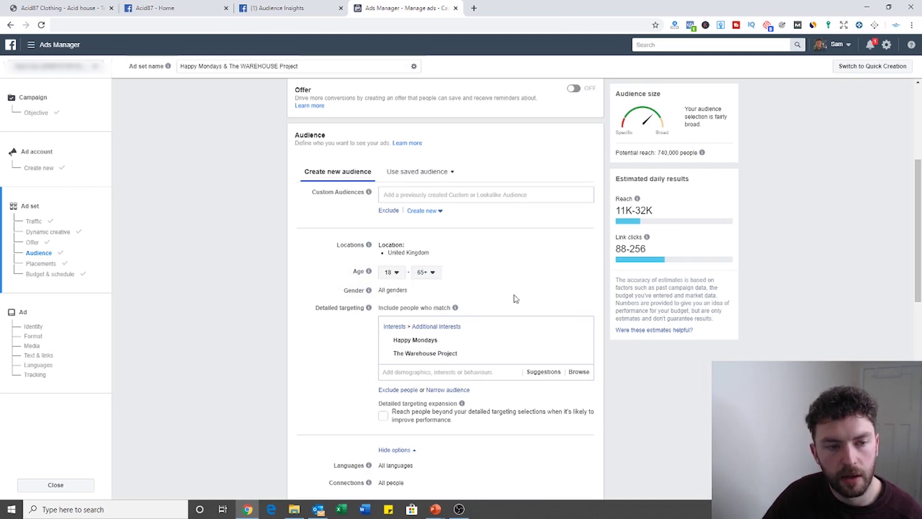
click(429, 273)
scroll(435, 336, up, 10)
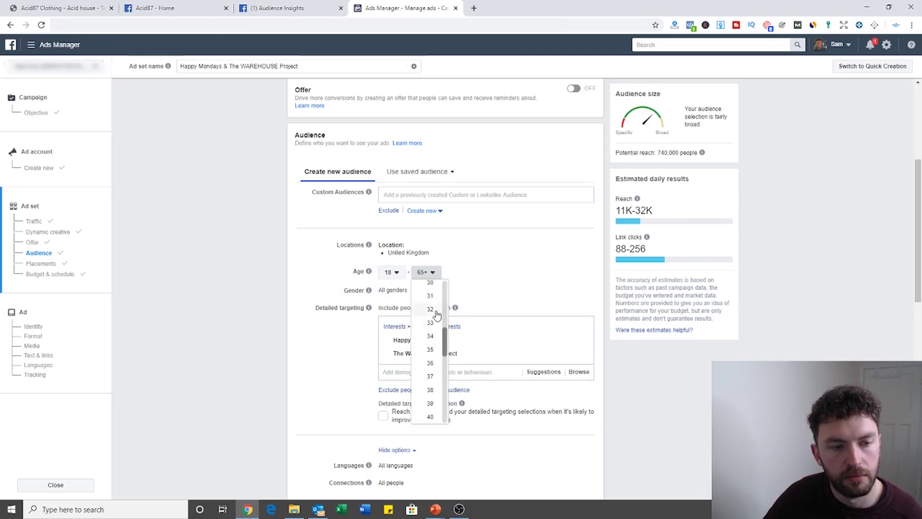
scroll(439, 351, down, 2)
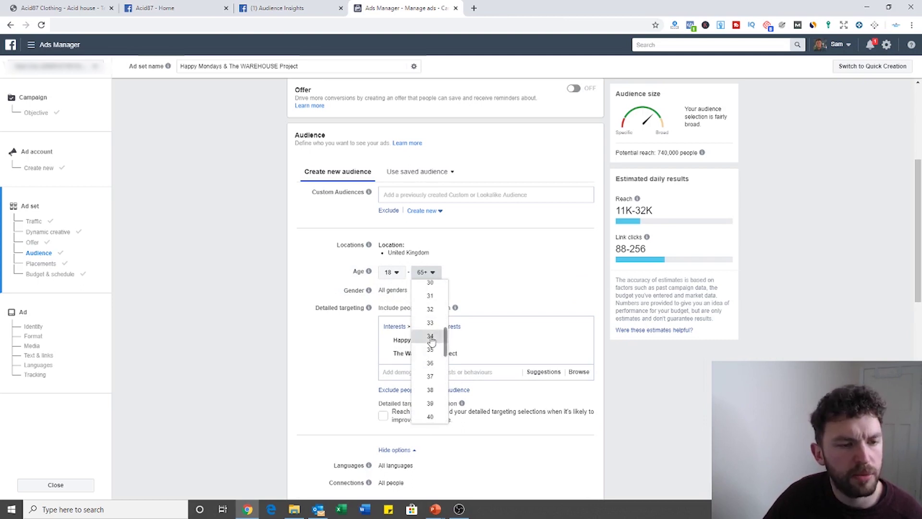
click(431, 338)
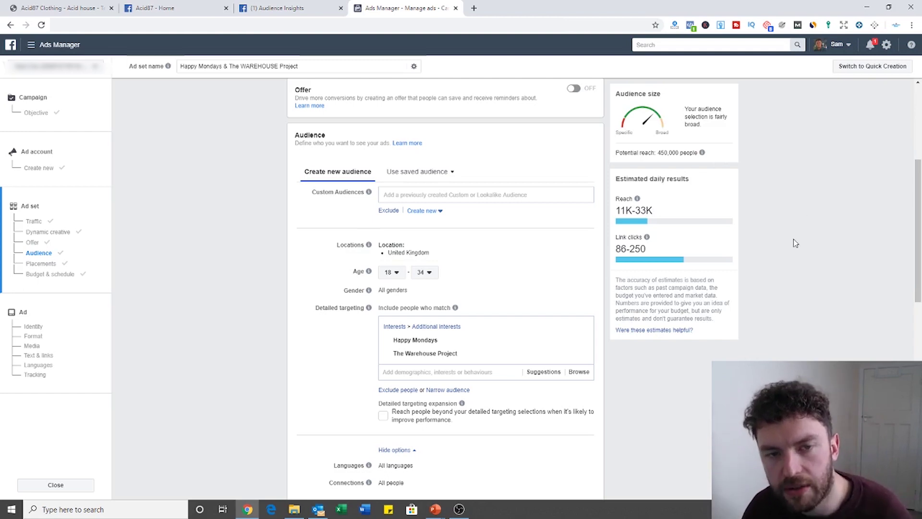
Step: Review Placements and Budget & schedule, with potential reach now 450,000 people
scroll(551, 283, up, 1)
scroll(562, 288, down, 1)
scroll(572, 303, up, 2)
scroll(574, 304, up, 2)
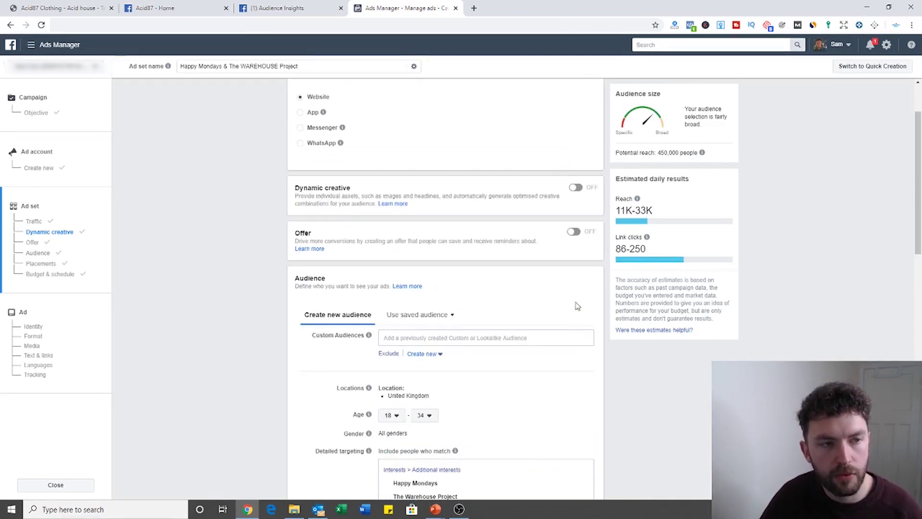
scroll(577, 306, down, 12)
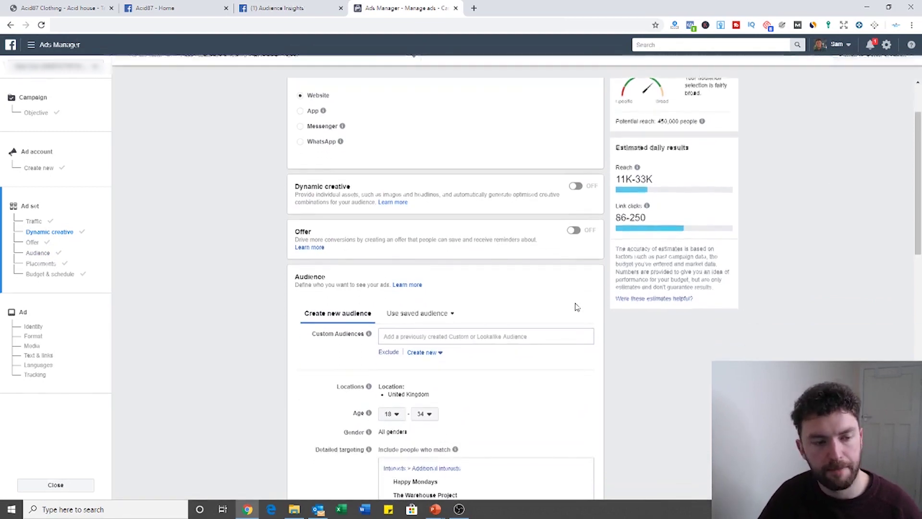
scroll(482, 256, down, 3)
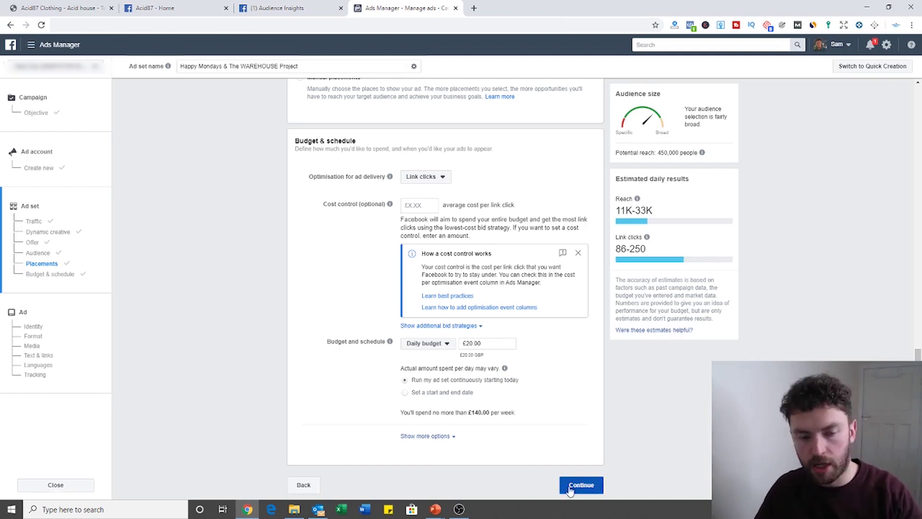
scroll(594, 377, up, 3)
scroll(594, 376, up, 3)
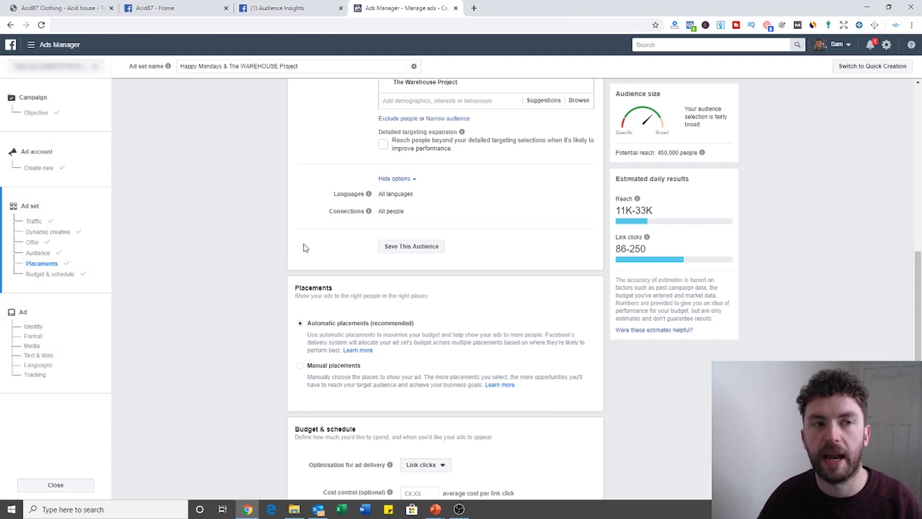
Step: Check the audience's Page Likes in Audience Insights, then go back to the Acid87 brand page
click(329, 12)
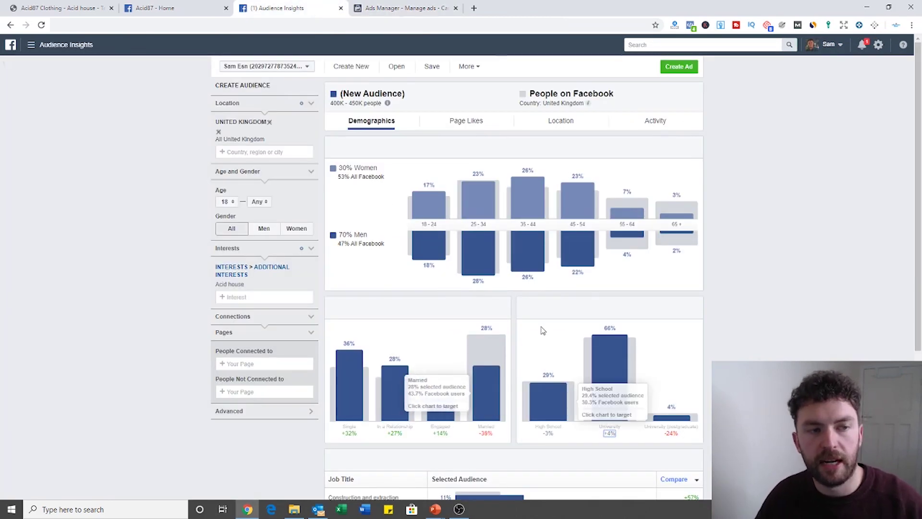
click(470, 120)
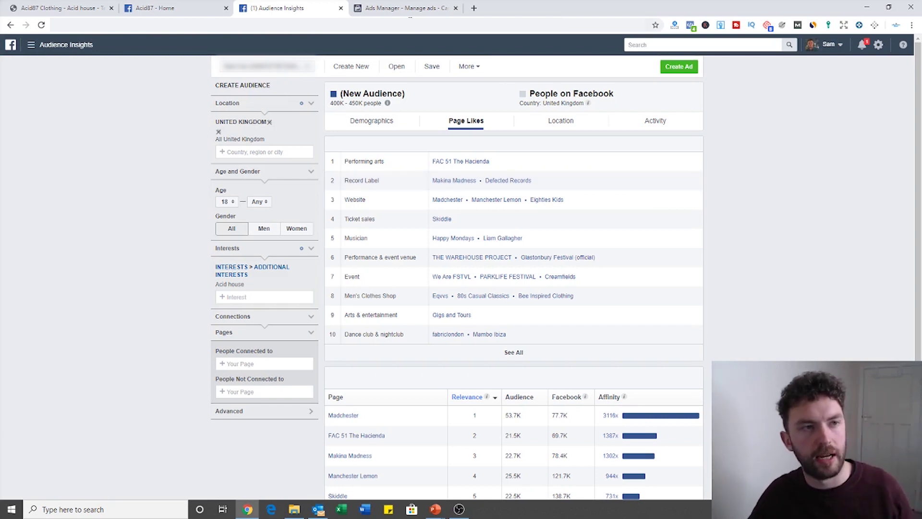
click(404, 8)
scroll(482, 215, up, 9)
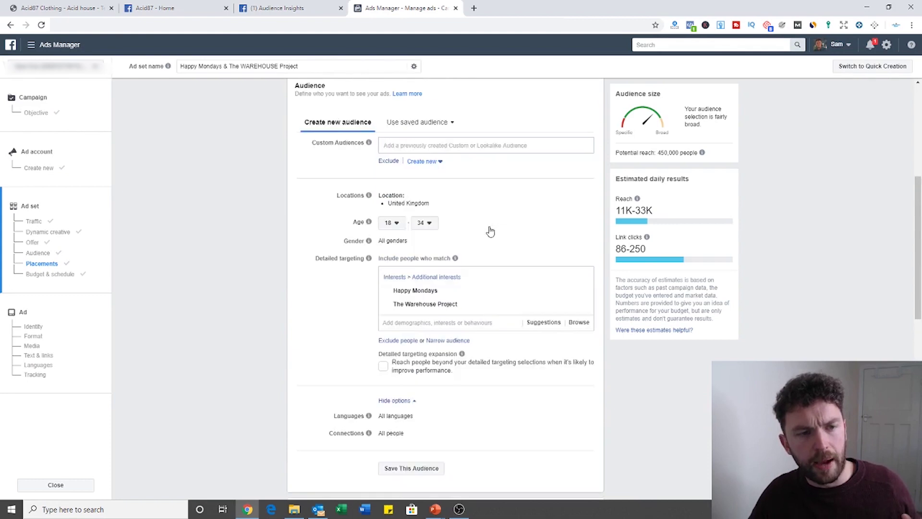
click(278, 8)
click(163, 8)
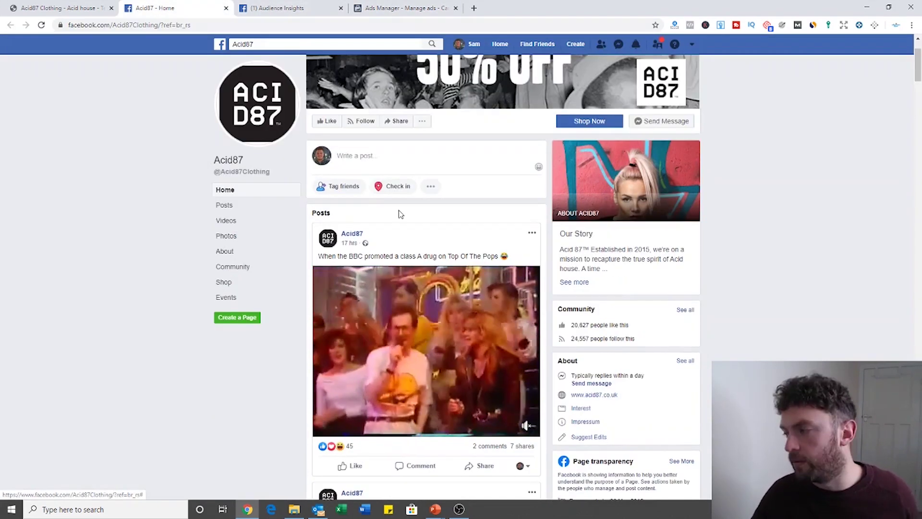